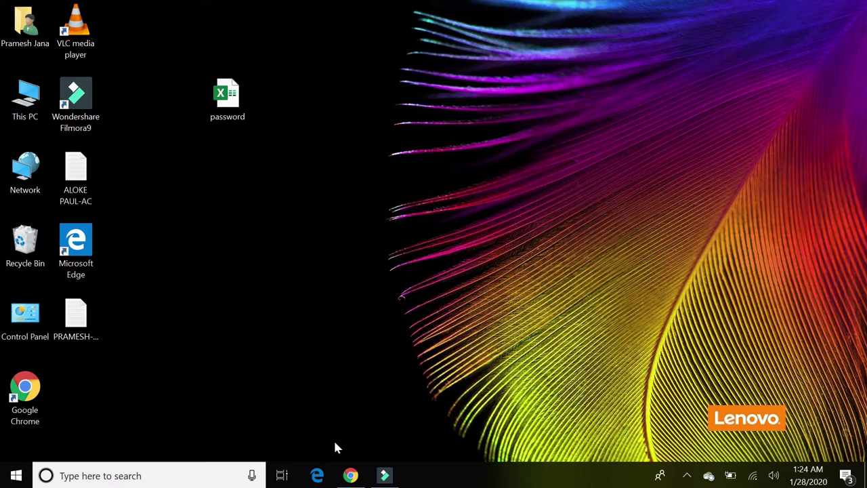
# Restore the Chrome window showing the Outlook web inbox from the taskbar
pyautogui.click(351, 476)
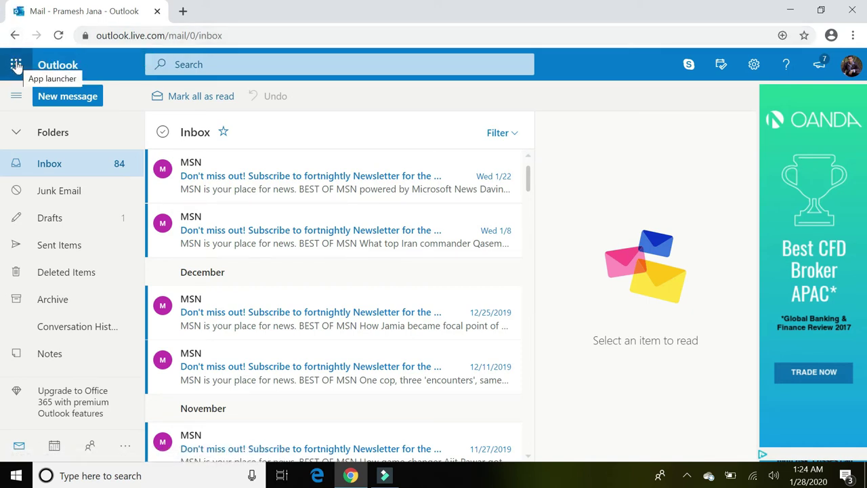
# Switch from Outlook to OneDrive through the app launcher
pyautogui.click(16, 66)
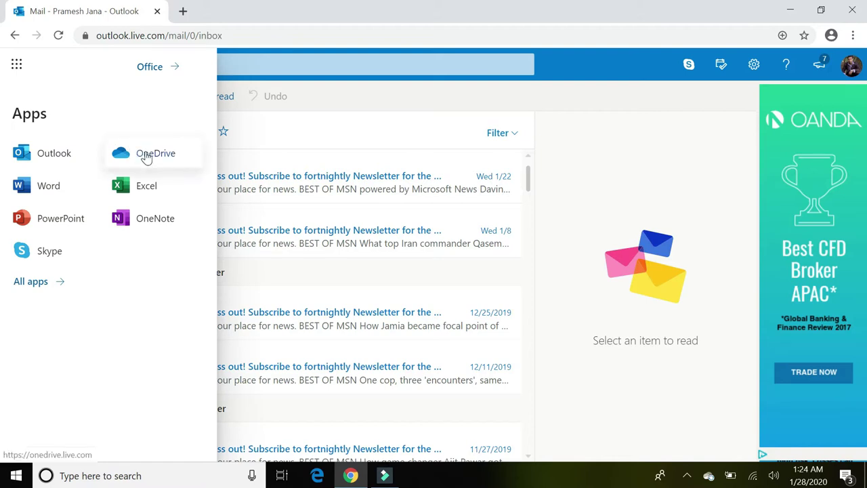
pyautogui.click(145, 155)
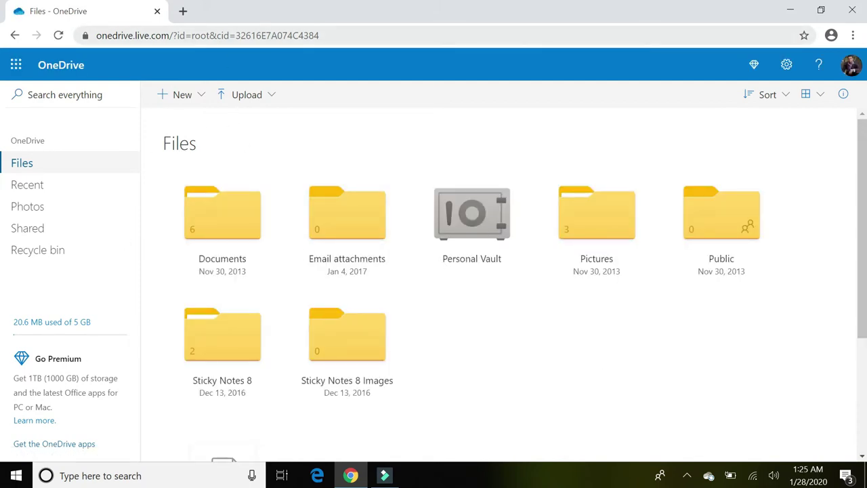
# Select the account ID after cid= in the OneDrive web address, then show the desktop
pyautogui.moveTo(326, 35); pyautogui.dragTo(236, 35)
pyautogui.hotkey('ctrl', 'c')
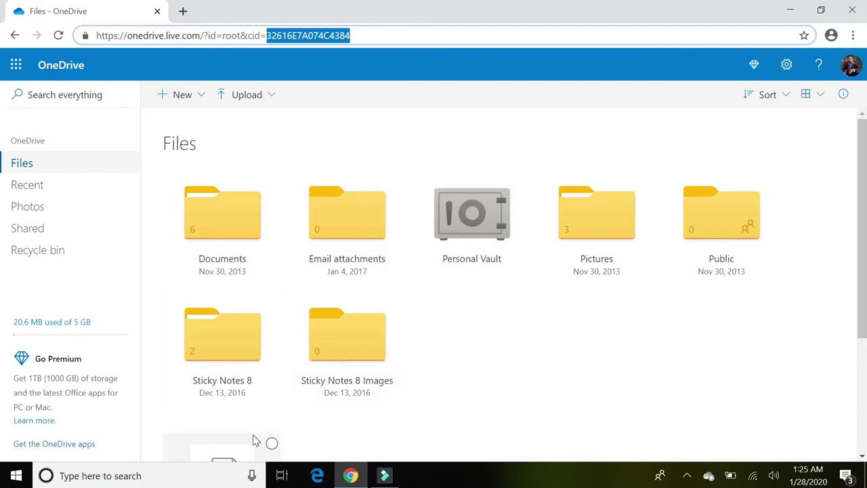
pyautogui.press('super+d')
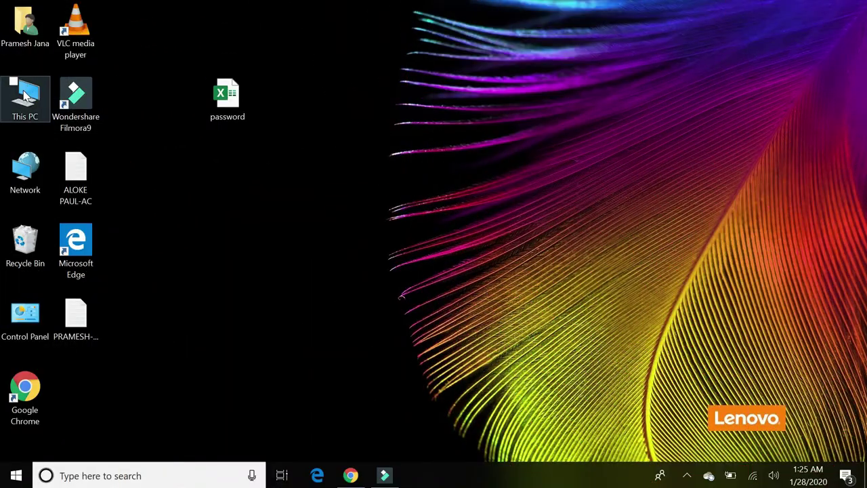
# Open This PC and check the Map Network Drive letter list, cancelling without changes
pyautogui.doubleClick(28, 99)
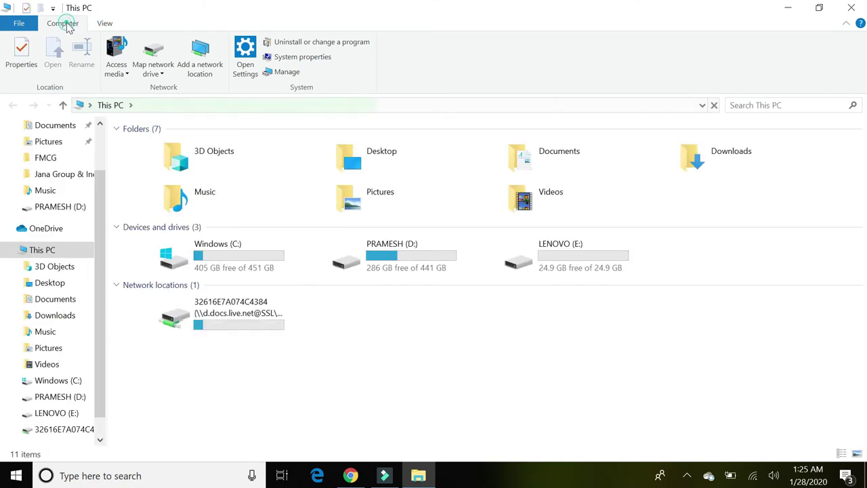
pyautogui.click(155, 70)
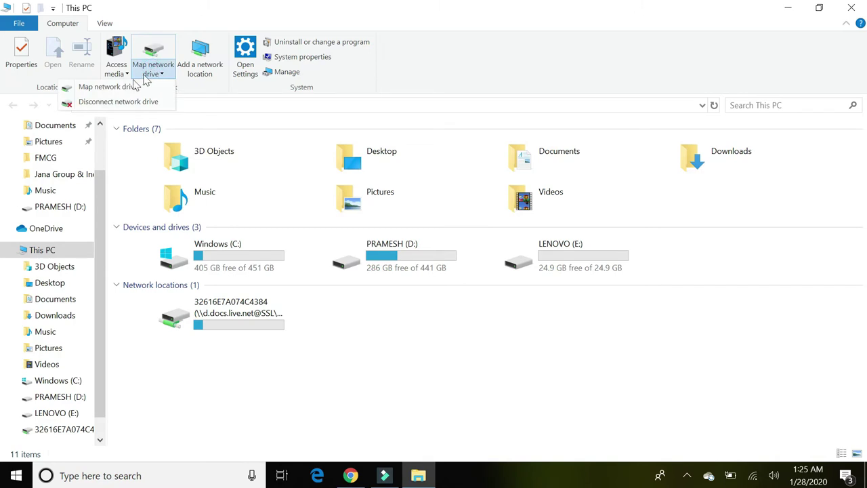
pyautogui.click(113, 89)
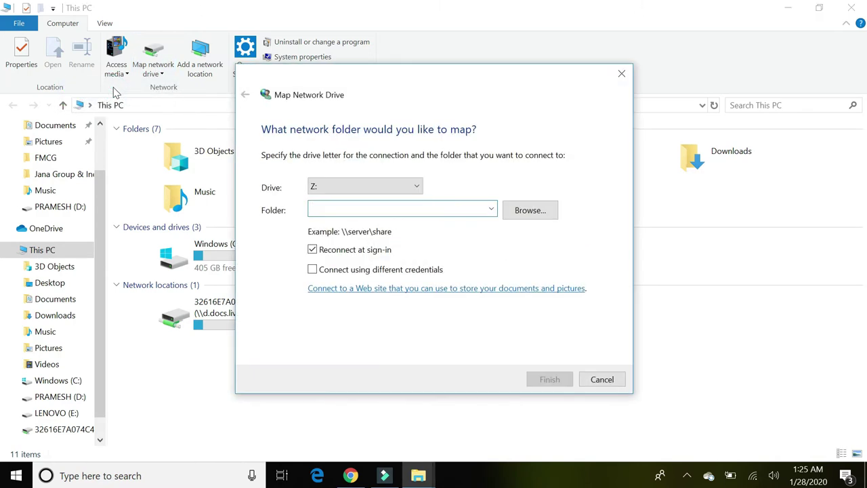
pyautogui.click(368, 189)
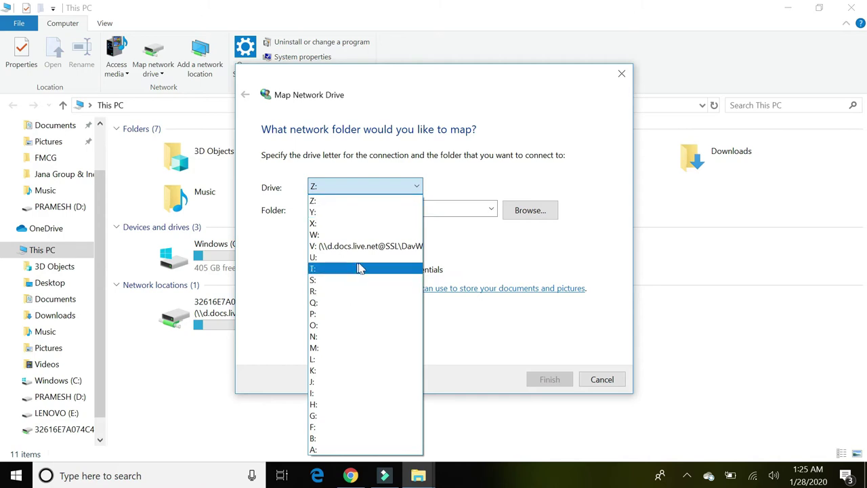
pyautogui.click(605, 382)
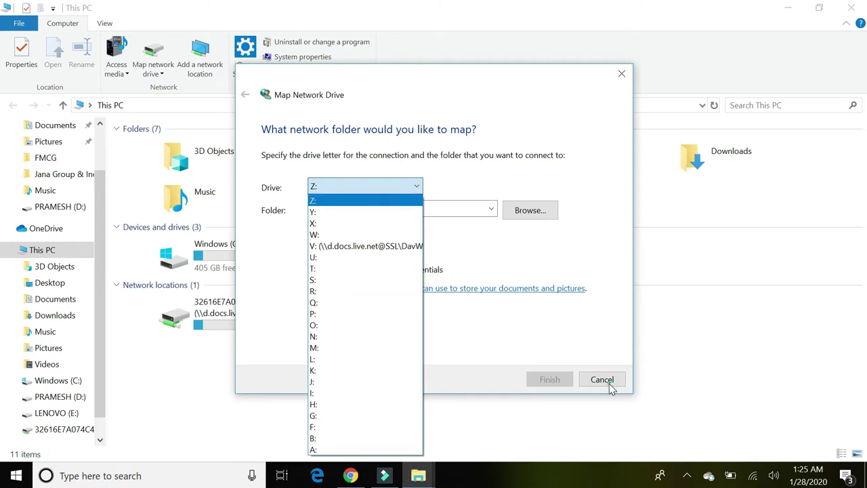
pyautogui.click(603, 381)
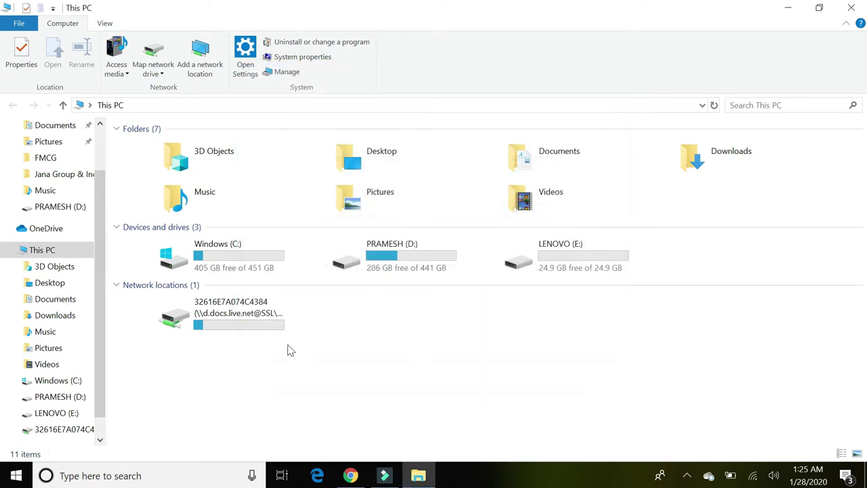
# Disconnect the old network location and open the Map Network Drive dialog
pyautogui.doubleClick(228, 310)
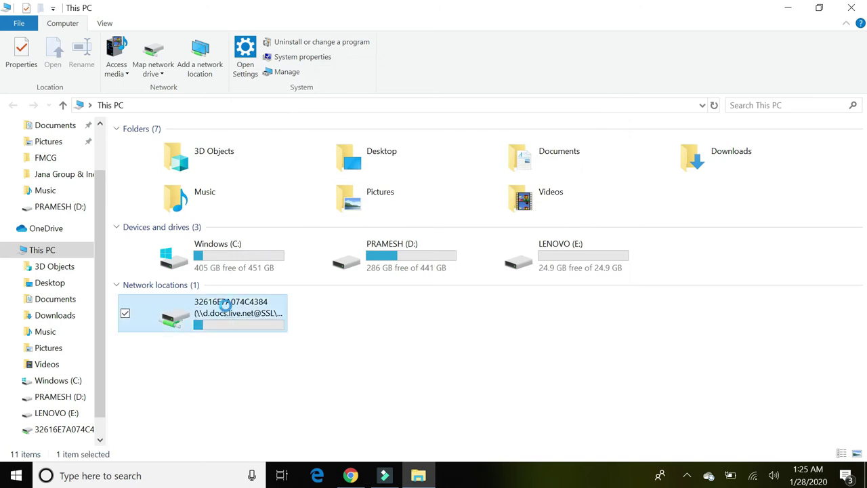
pyautogui.rightClick(226, 308)
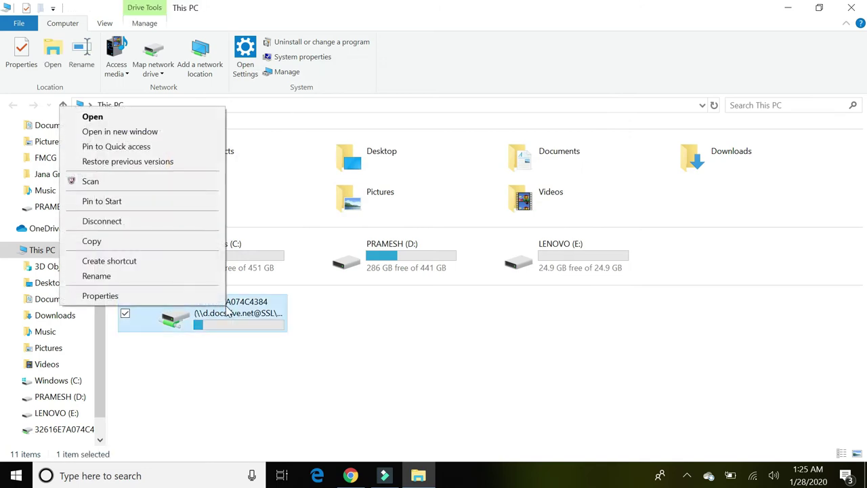
pyautogui.click(144, 223)
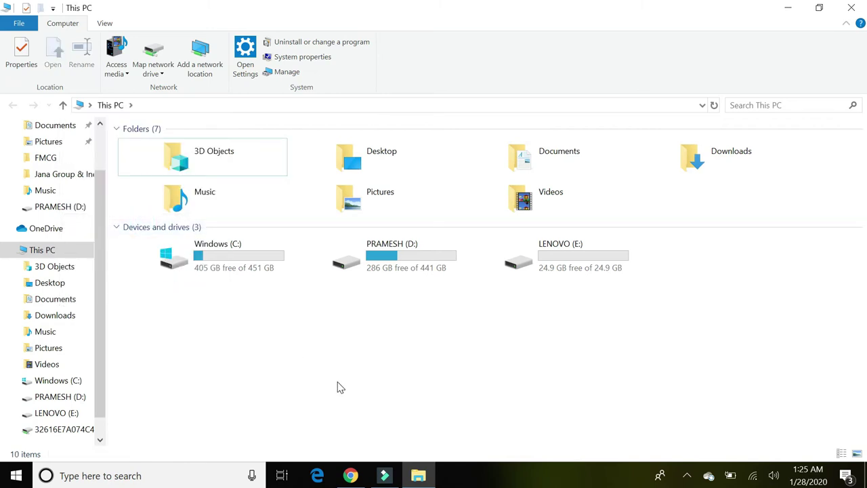
pyautogui.click(156, 71)
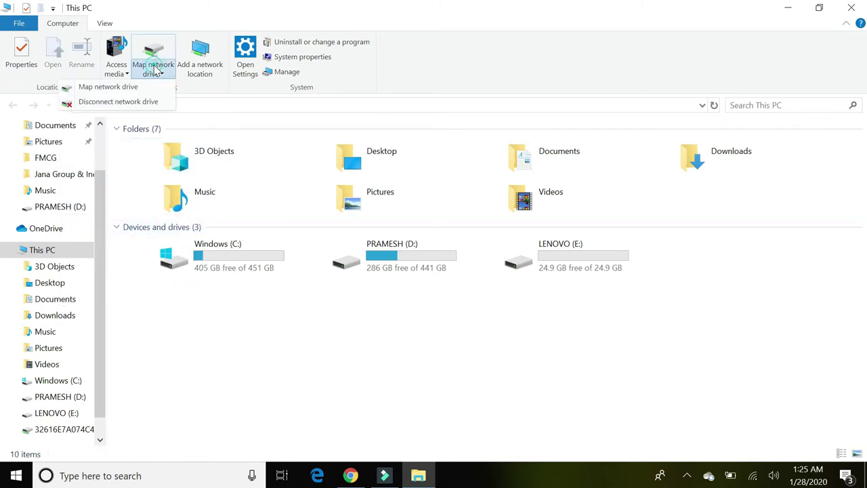
pyautogui.click(108, 87)
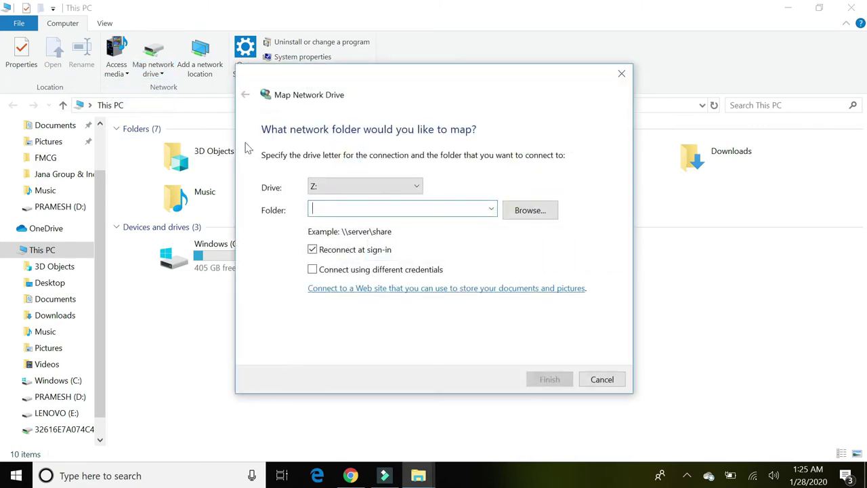
# Choose drive letter Y: and enter the folder address, cancelling the failed https connection attempt
pyautogui.click(348, 187)
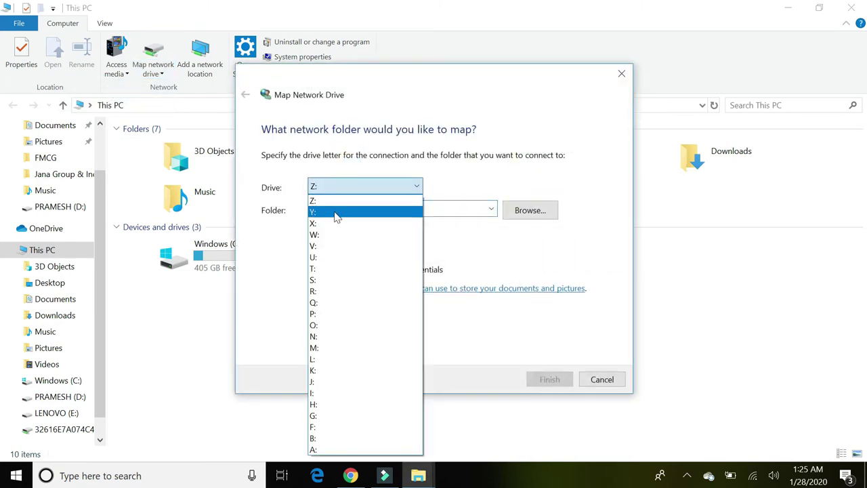
pyautogui.click(332, 212)
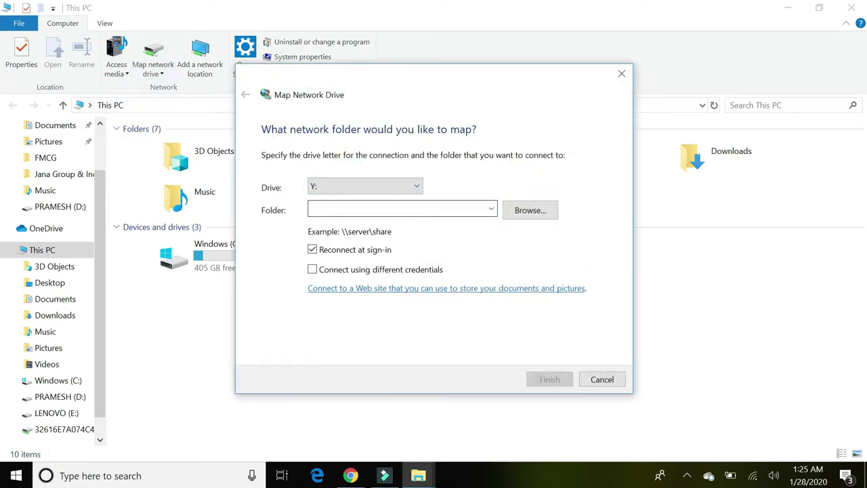
pyautogui.click(328, 211)
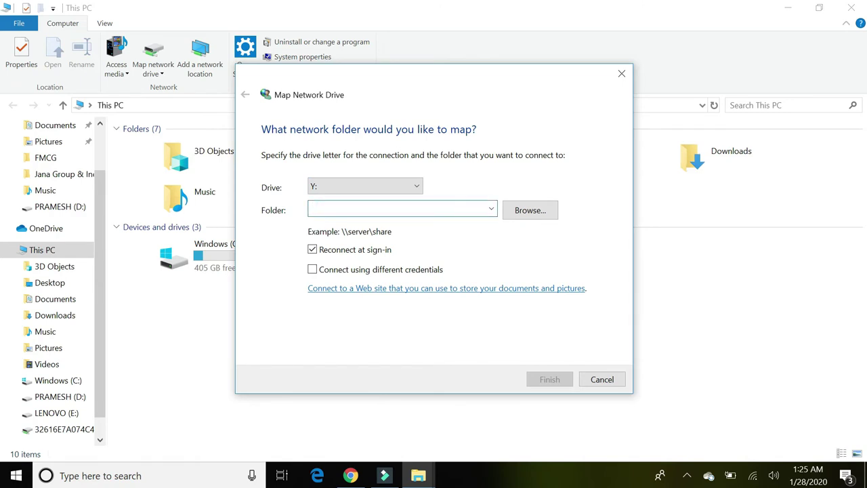
pyautogui.write('https')
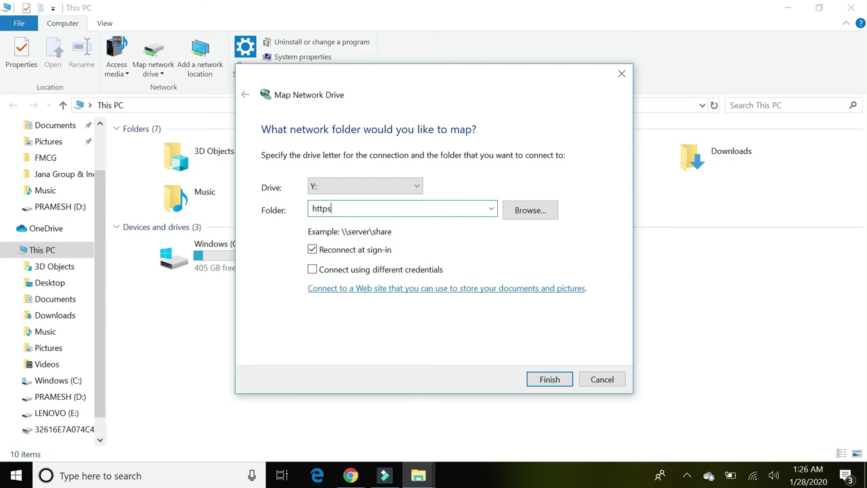
pyautogui.press('Return')
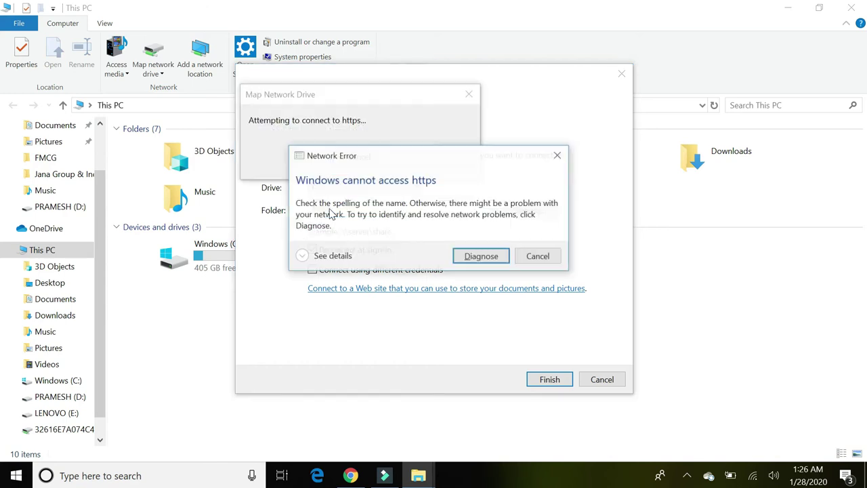
pyautogui.click(359, 157)
pyautogui.click(354, 206)
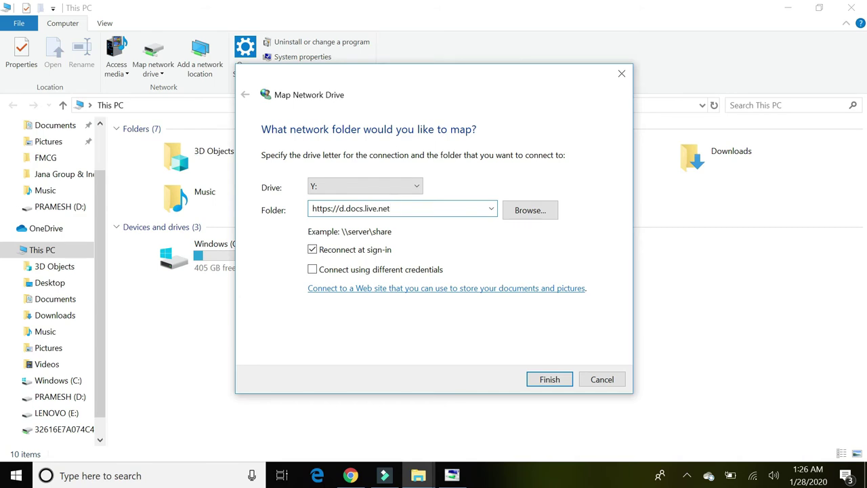
pyautogui.hotkey('ctrl', 'v')
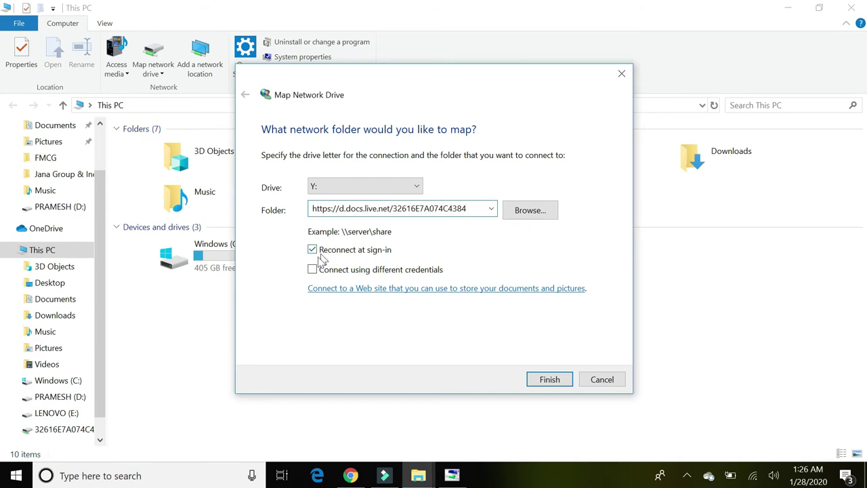
pyautogui.click(312, 269)
pyautogui.click(549, 381)
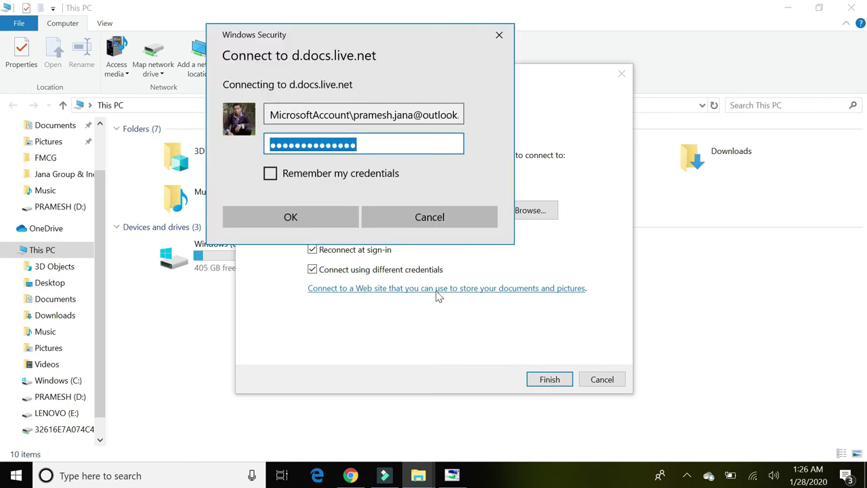
# Replace the pre-filled user name with the Outlook account e-mail address
pyautogui.click(320, 115)
pyautogui.press('Delete')
pyautogui.press('Delete')
pyautogui.press('Delete')
pyautogui.press('Delete')
pyautogui.press('Delete')
pyautogui.press('Delete')
pyautogui.press('Delete')
pyautogui.press('Delete')
pyautogui.press('Delete')
pyautogui.press('Delete')
pyautogui.press('Delete')
pyautogui.press('Delete')
pyautogui.press('Delete')
pyautogui.press('Delete')
pyautogui.press('Delete')
pyautogui.hotkey('ctrl', 'a')
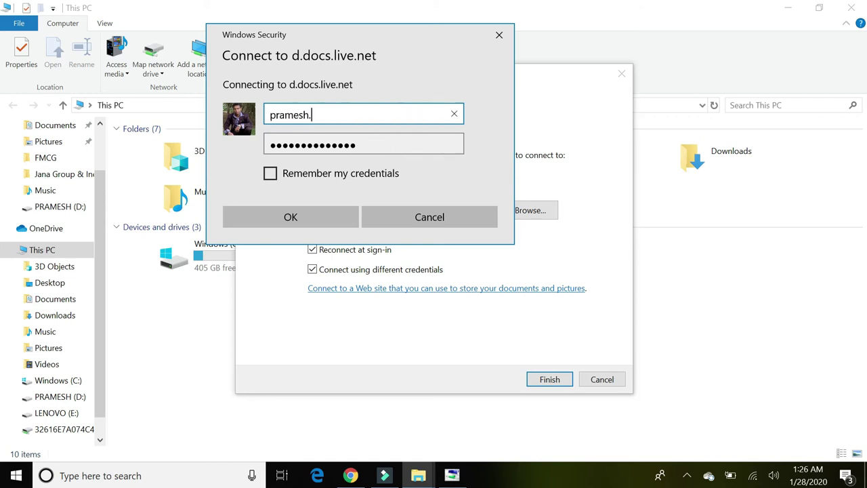
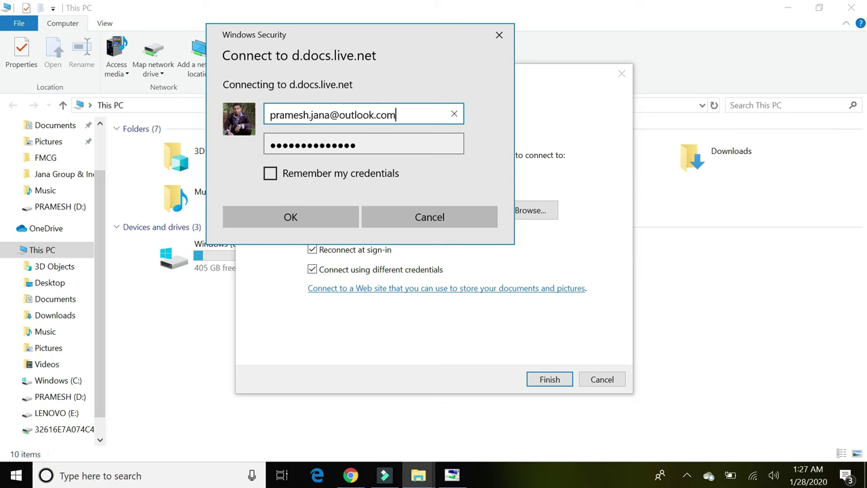
pyautogui.press('Tab')
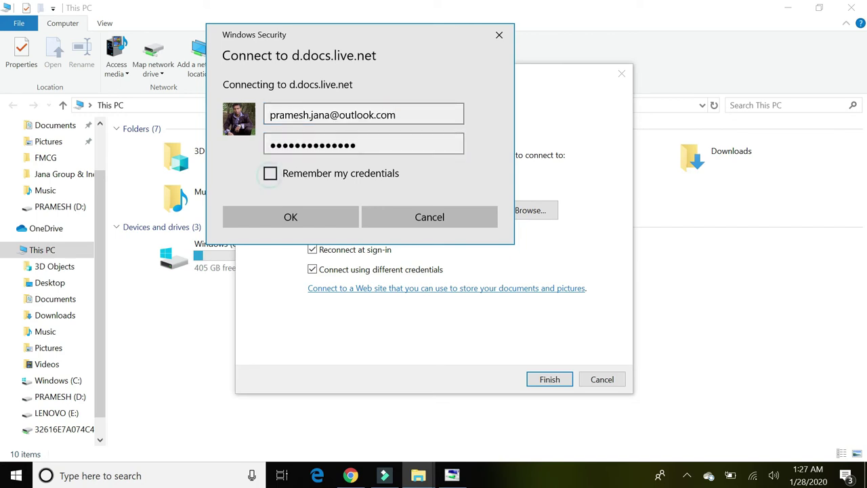
# Tick Remember my credentials, retype the account password, and confirm the sign-in
pyautogui.click(270, 174)
pyautogui.hotkey('shift', 'Tab')
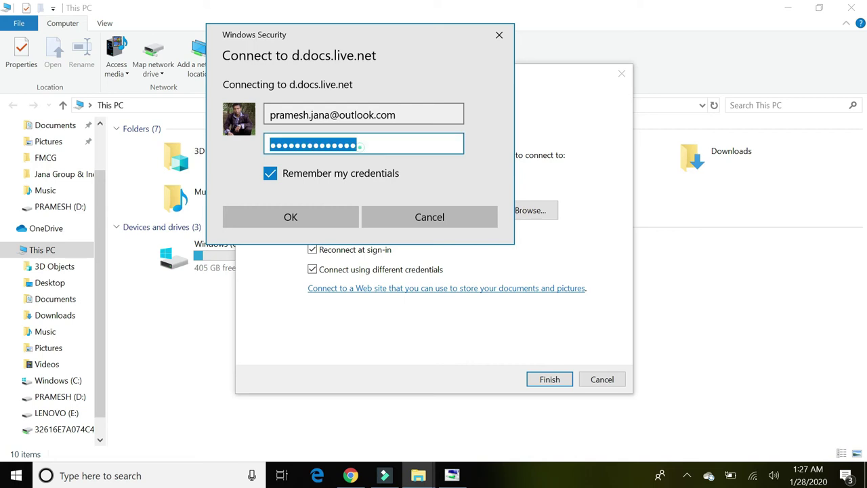
pyautogui.press('Home')
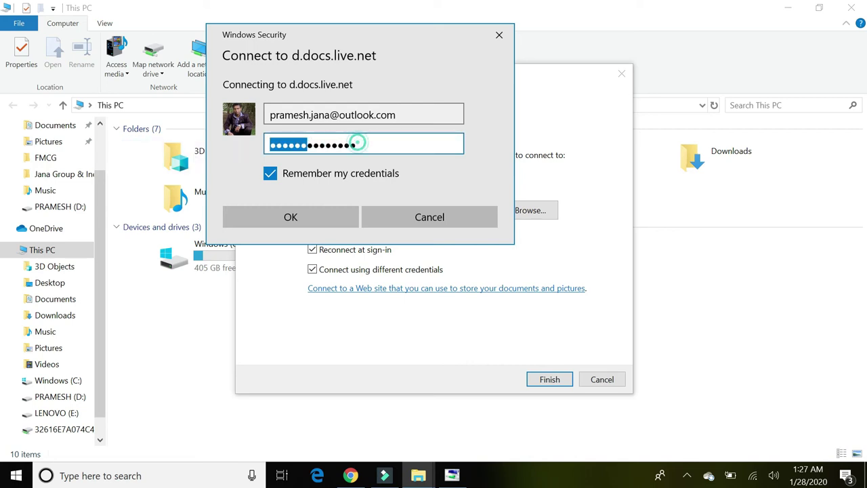
pyautogui.click(357, 144)
pyautogui.write('••••')
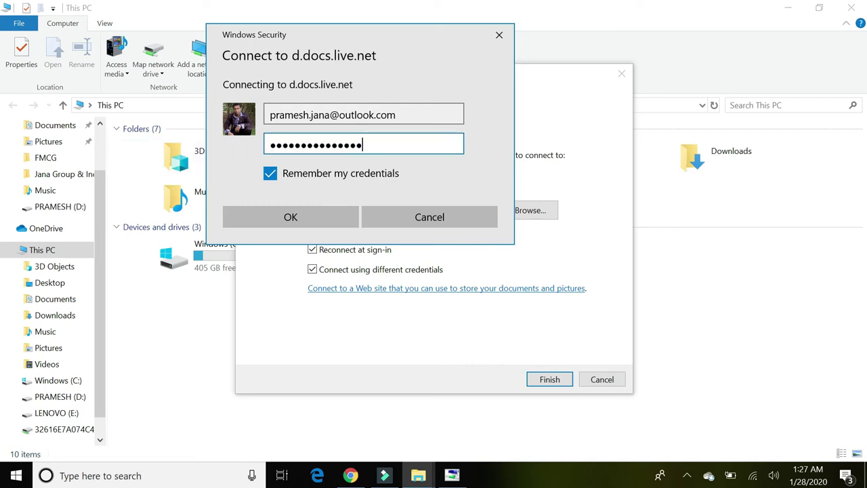
pyautogui.write('•••••••')
pyautogui.press('BackSpace')
pyautogui.press('BackSpace')
pyautogui.press('BackSpace')
pyautogui.press('BackSpace')
pyautogui.press('BackSpace')
pyautogui.press('BackSpace')
pyautogui.press('BackSpace')
pyautogui.press('BackSpace')
pyautogui.press('BackSpace')
pyautogui.press('BackSpace')
pyautogui.press('BackSpace')
pyautogui.press('BackSpace')
pyautogui.press('BackSpace')
pyautogui.press('BackSpace')
pyautogui.press('BackSpace')
pyautogui.press('BackSpace')
pyautogui.press('BackSpace')
pyautogui.press('BackSpace')
pyautogui.press('BackSpace')
pyautogui.press('BackSpace')
pyautogui.write('•')
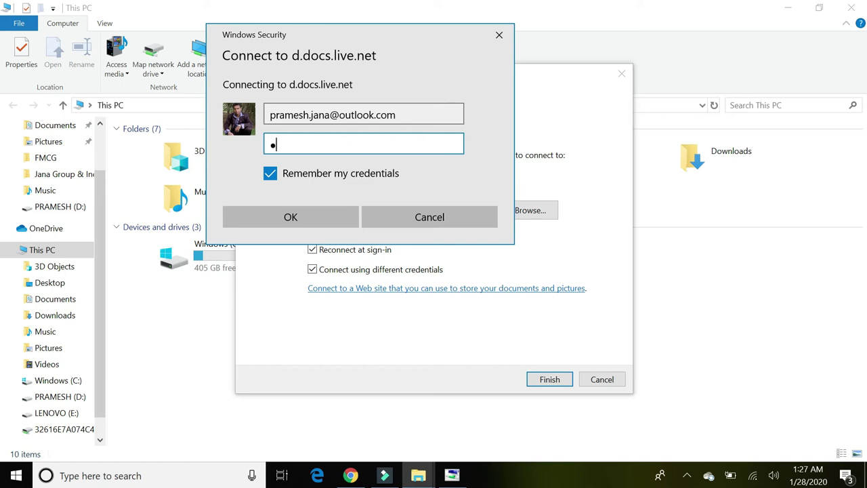
pyautogui.write('•••••••••••')
pyautogui.click(277, 219)
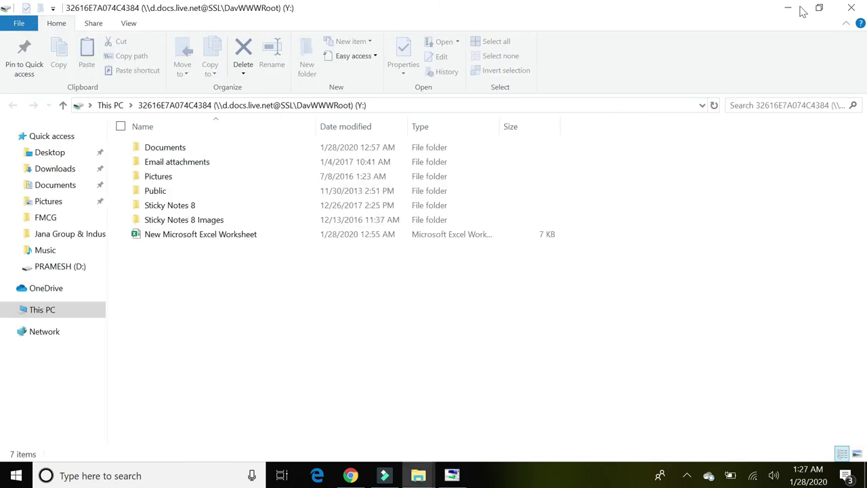
# Close the diagnostics, select the mapped Y: drive in This PC, then return to OneDrive Files in Chrome
pyautogui.click(852, 7)
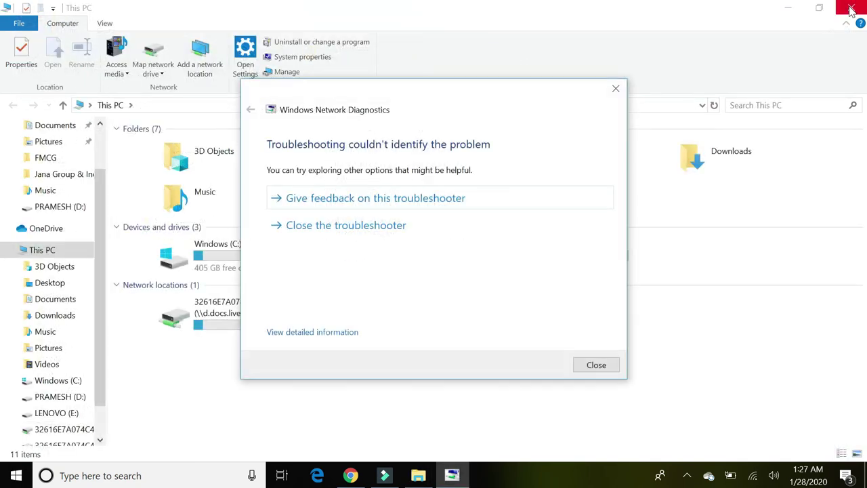
pyautogui.click(615, 88)
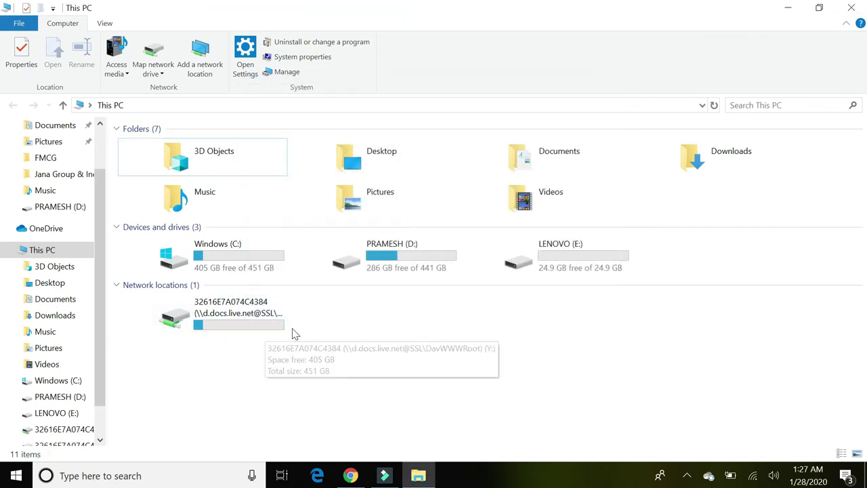
pyautogui.click(218, 313)
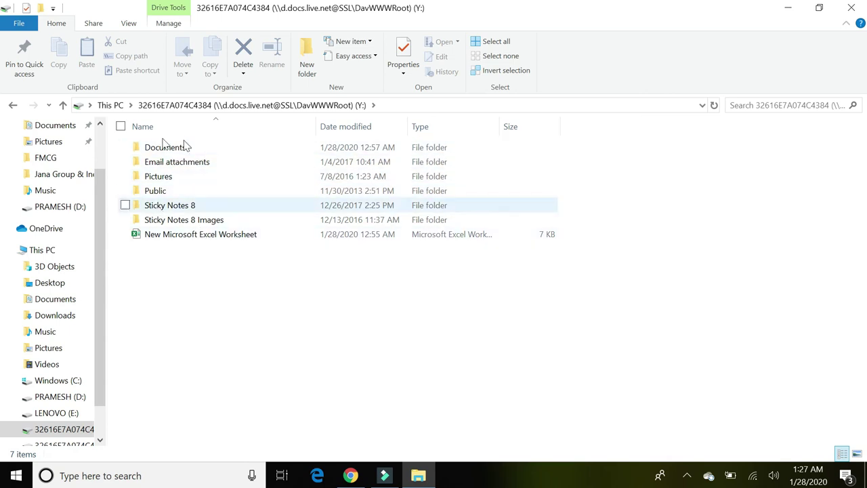
pyautogui.click(351, 475)
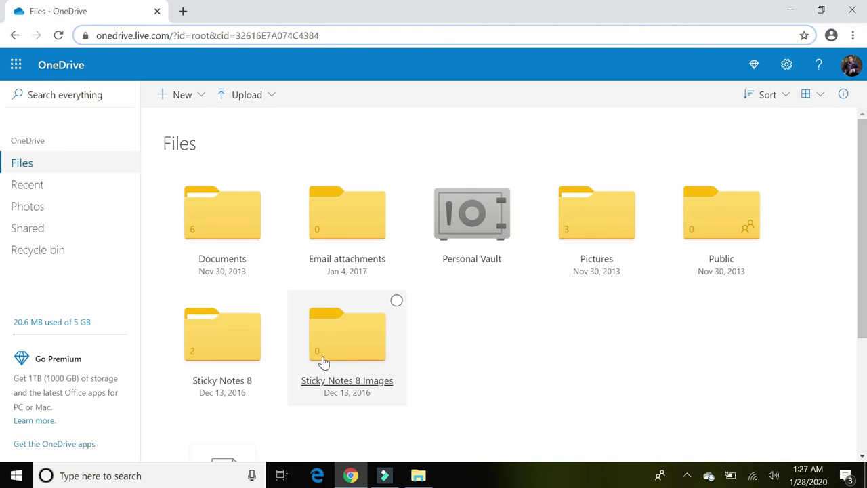